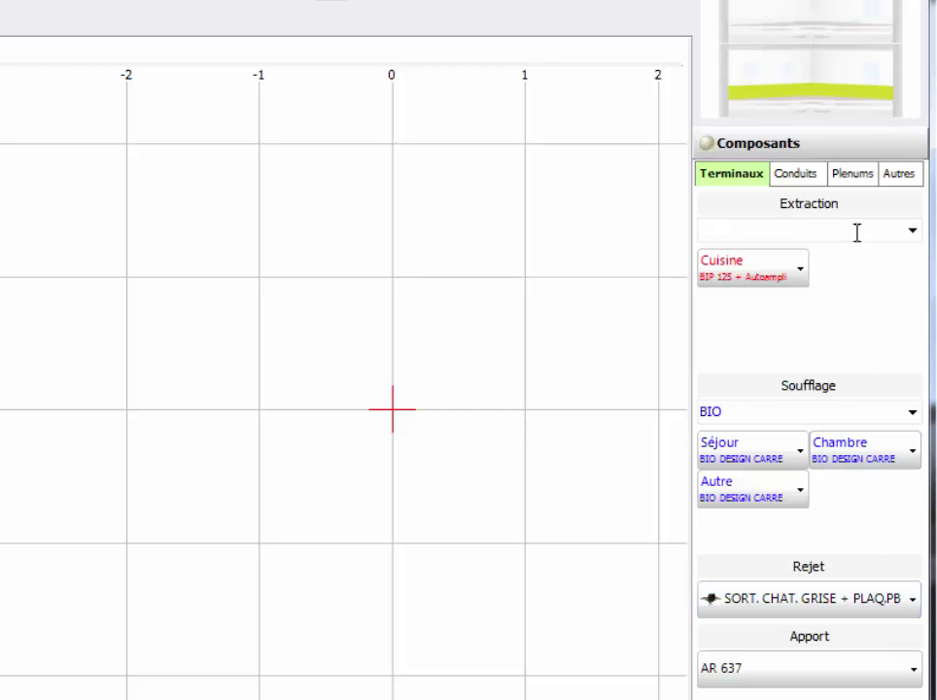
left_click(808, 181)
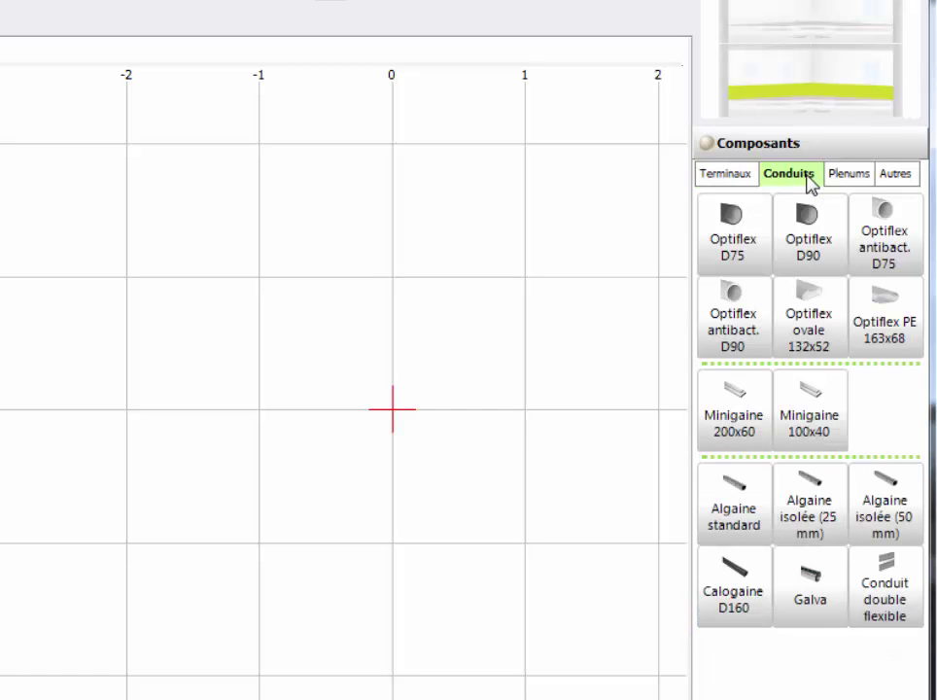
left_click(868, 175)
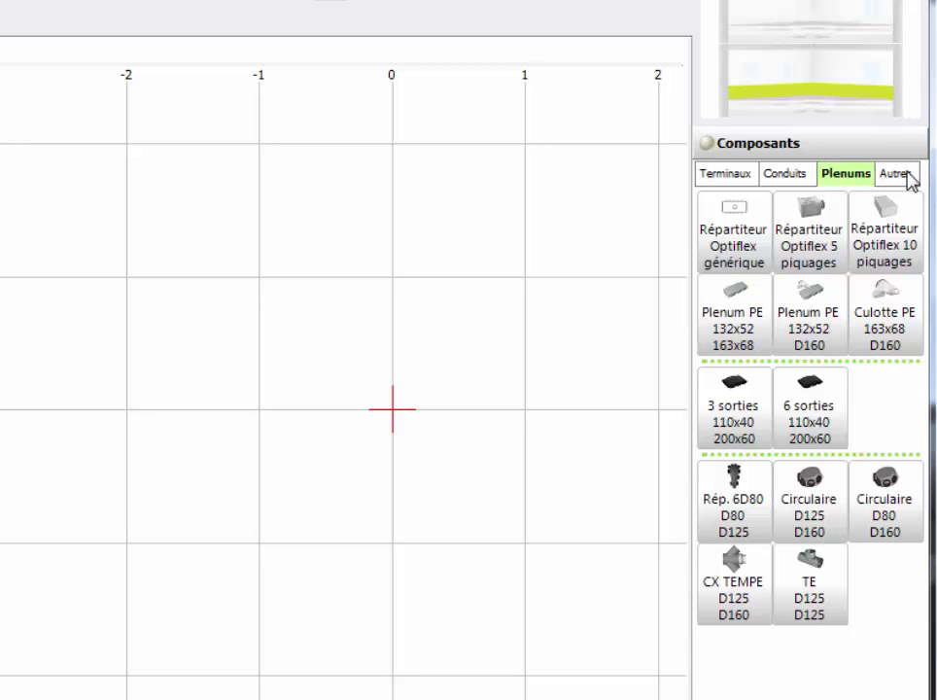
left_click(908, 177)
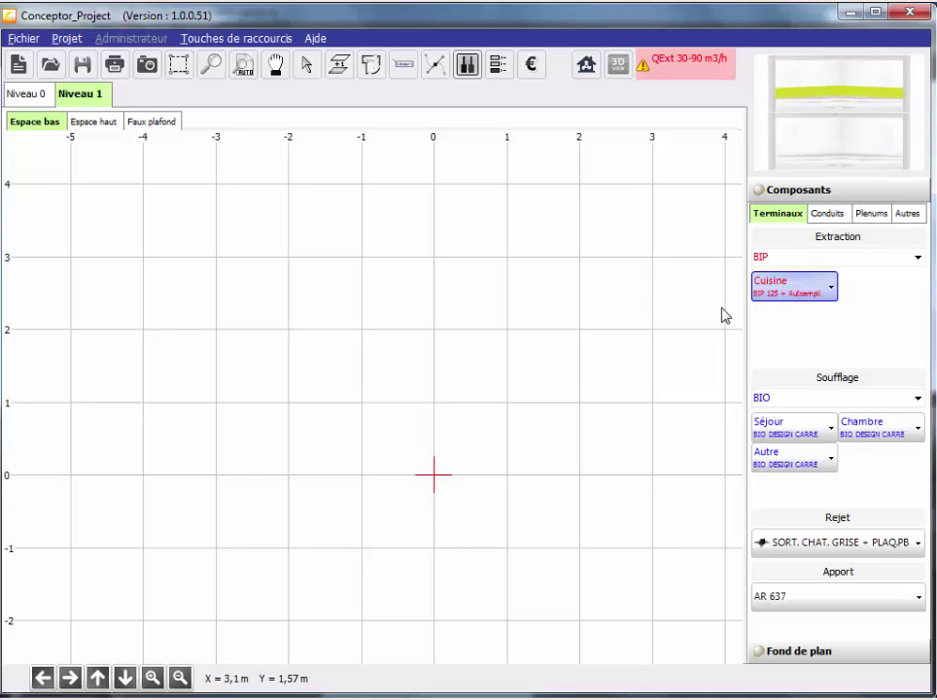
Step: Place the BIP 125 kitchen extraction terminal and a living-room BIO DESIGN CARRE D80 supply terminal in the lower space of Niveau 1
mouse_move(790, 294)
left_mouse_down()
mouse_move(258, 257)
mouse_move(255, 302)
left_mouse_up()
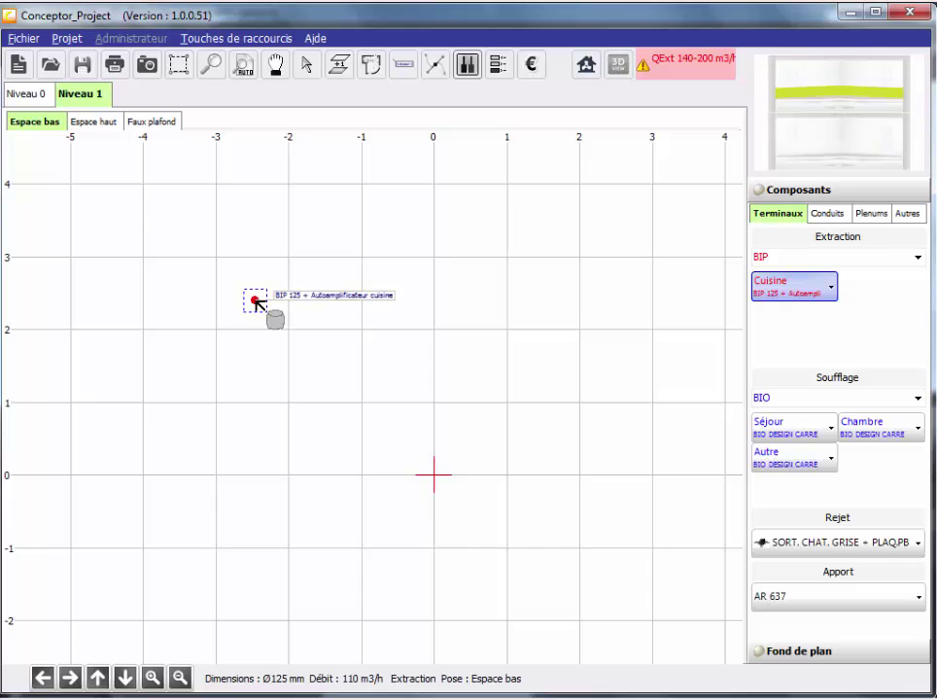
scroll(255, 302, "up", 3)
mouse_move(764, 446)
left_mouse_down()
mouse_move(795, 437)
mouse_move(494, 430)
mouse_move(489, 423)
left_mouse_up()
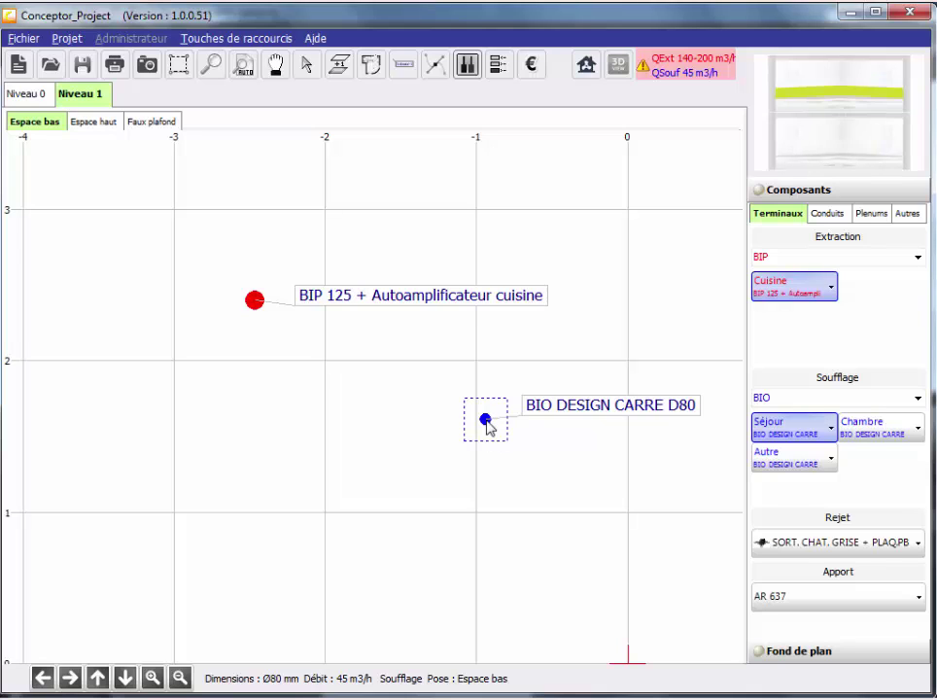
Step: Add a Plenum PE 132x52 D160 and a Culotte PE 163x68 D160 to the Niveau 1 plan
left_click(866, 213)
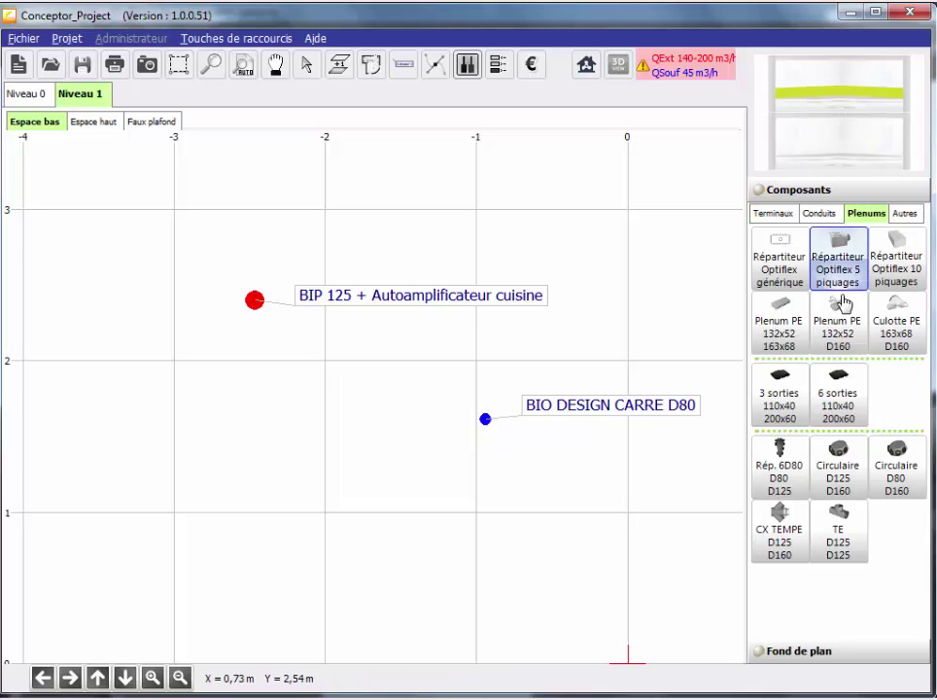
left_click_drag(841, 321, 588, 184)
left_click_drag(879, 321, 291, 481)
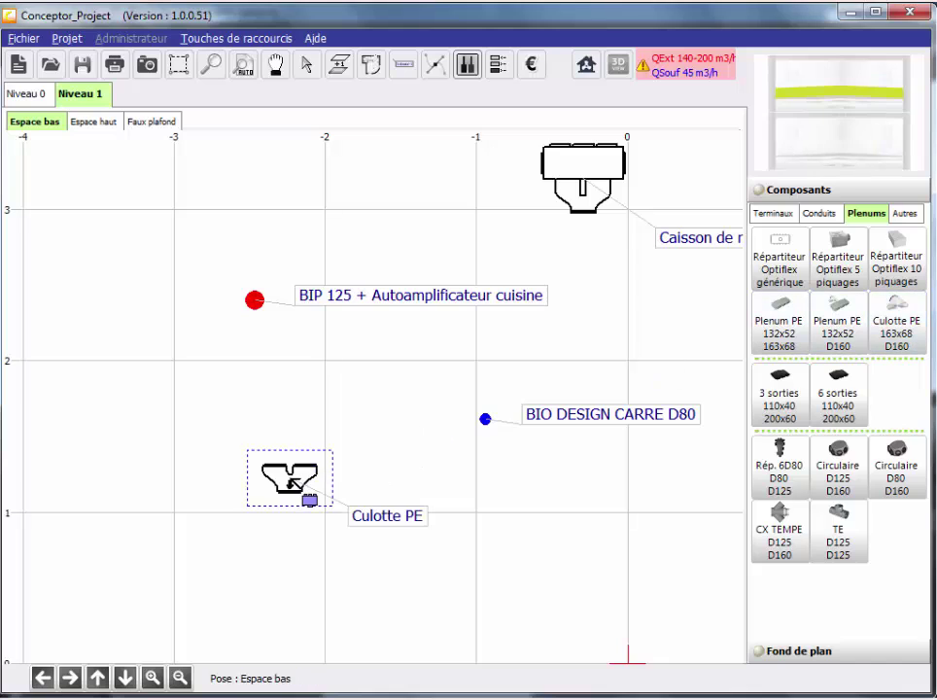
Step: Add a column above the kitchen terminal and a Dee Fly échangeur below it on the Niveau 1 plan
left_click(907, 214)
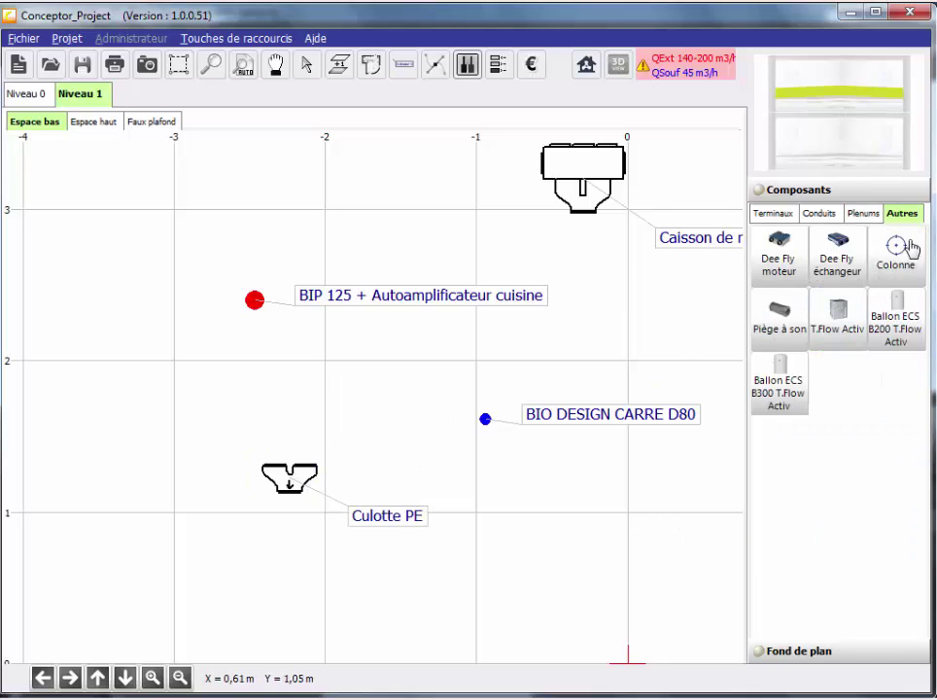
left_click_drag(911, 246, 220, 164)
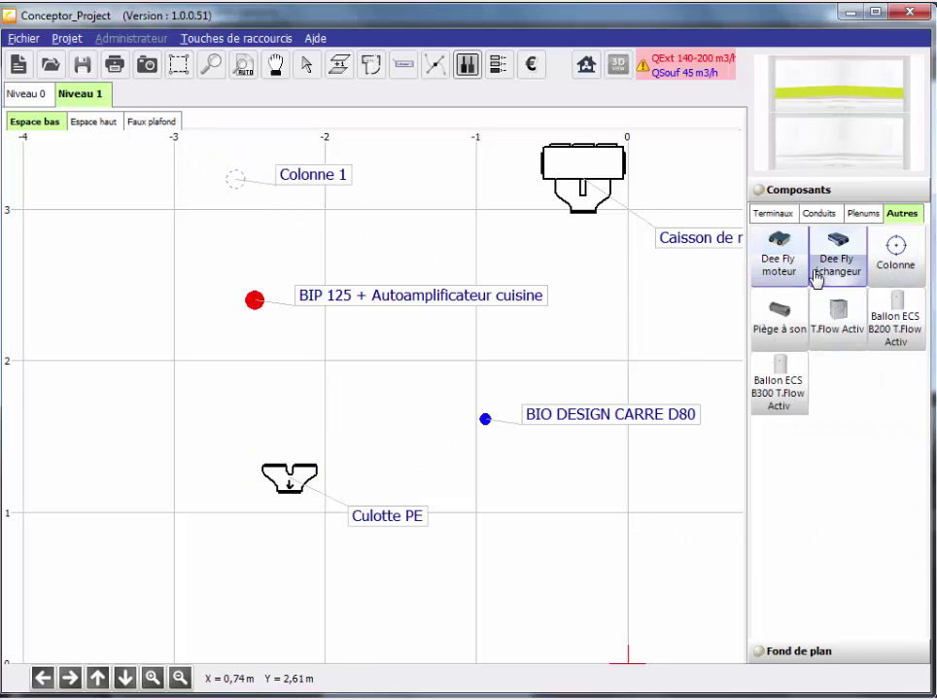
left_click_drag(821, 279, 101, 406)
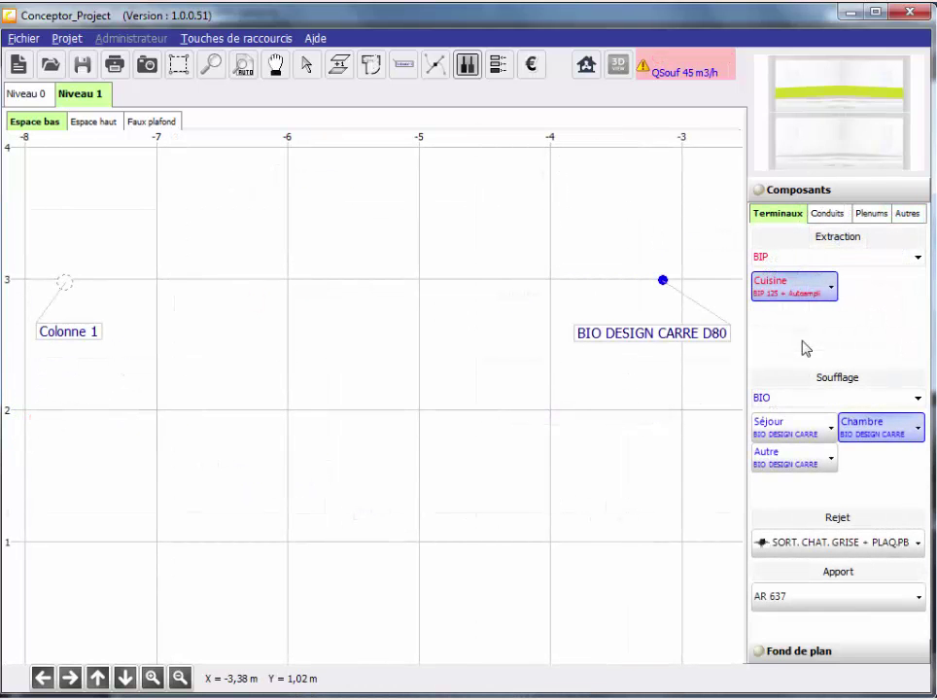
Step: Draw a Minigaine 200x60 duct from the BIO DESIGN CARRE D80 terminal along an offset path to Colonne 1
left_click(828, 215)
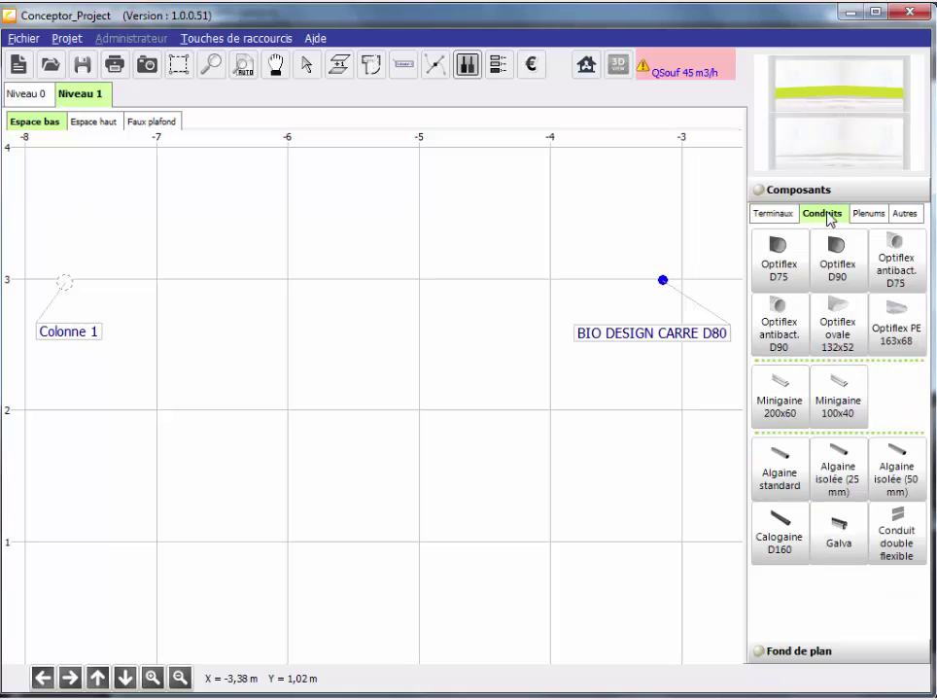
left_click_drag(768, 394, 679, 289)
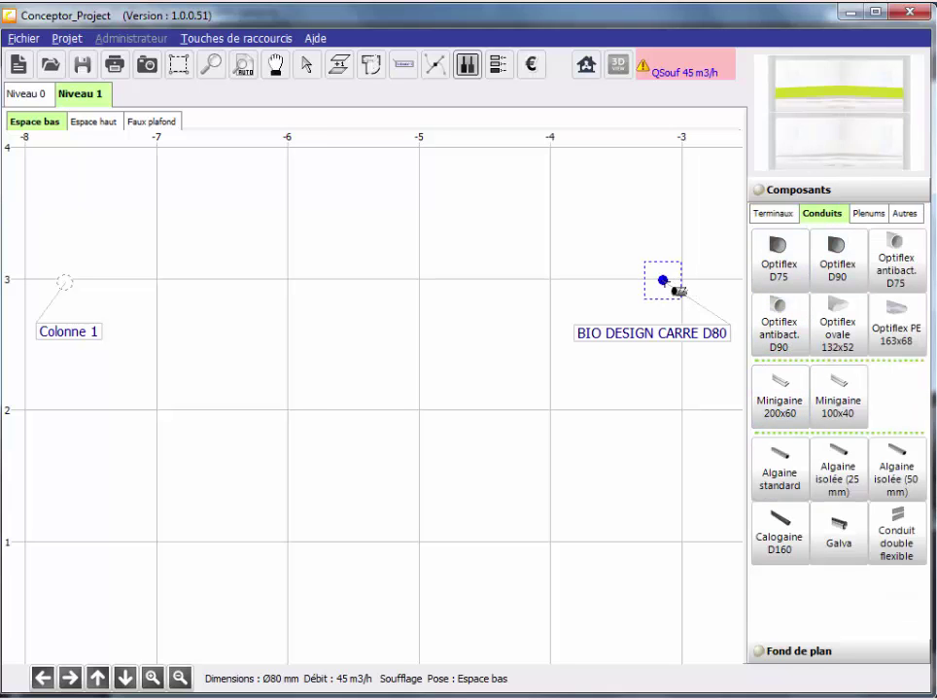
left_click(663, 197)
left_click(457, 197)
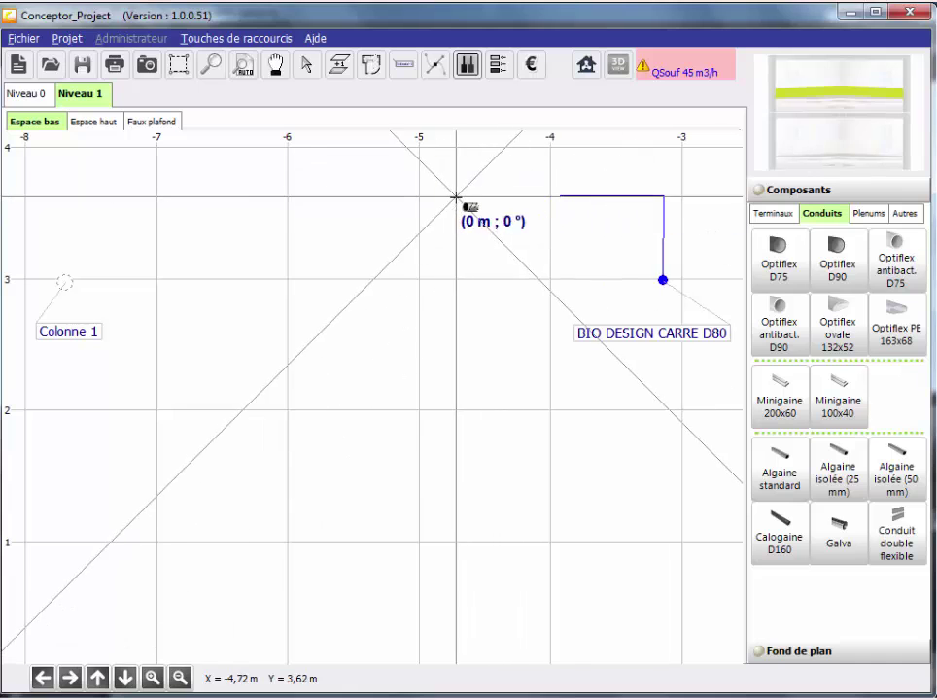
left_click(108, 199)
left_click(65, 280)
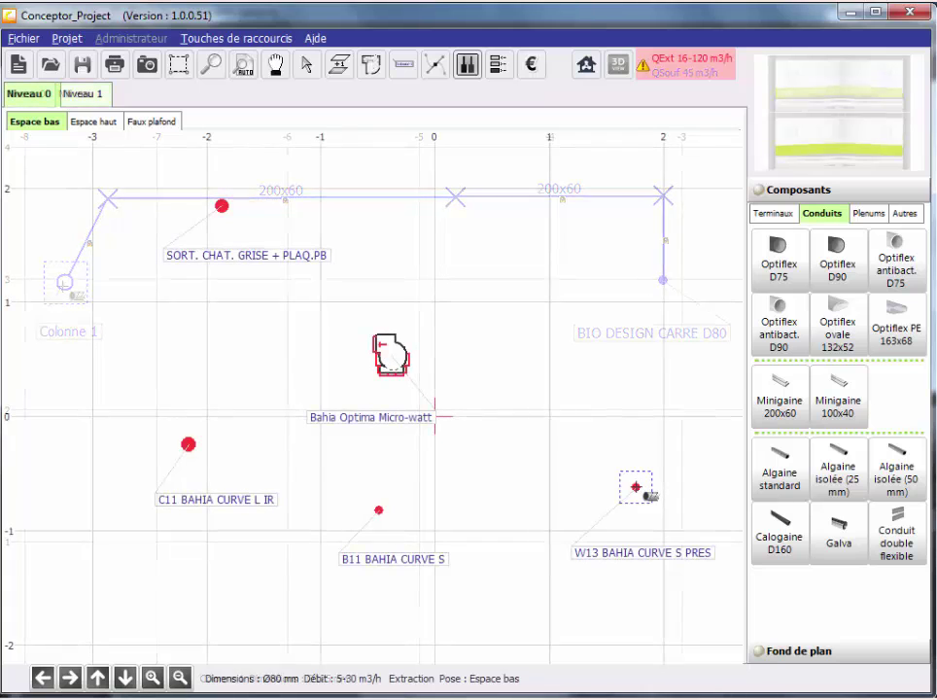
Step: Connect the W13 and C11 extraction terminals on Niveau 0 to the Bahia Optima Micro-watt unit with right-angled 200x60 ducts
left_click(638, 486)
left_click(638, 360)
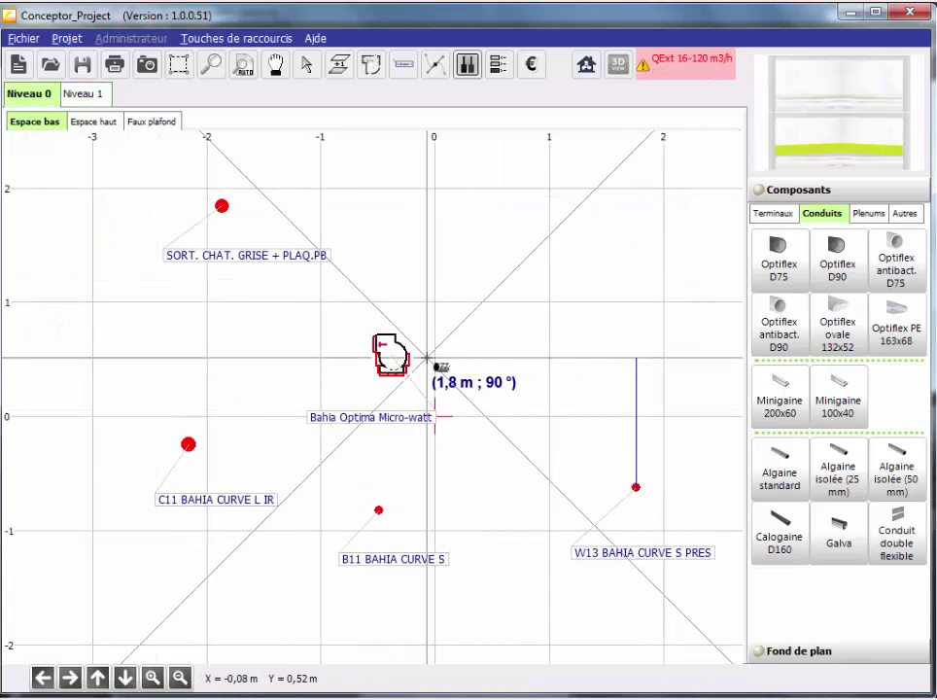
left_click(398, 360)
left_click(187, 444)
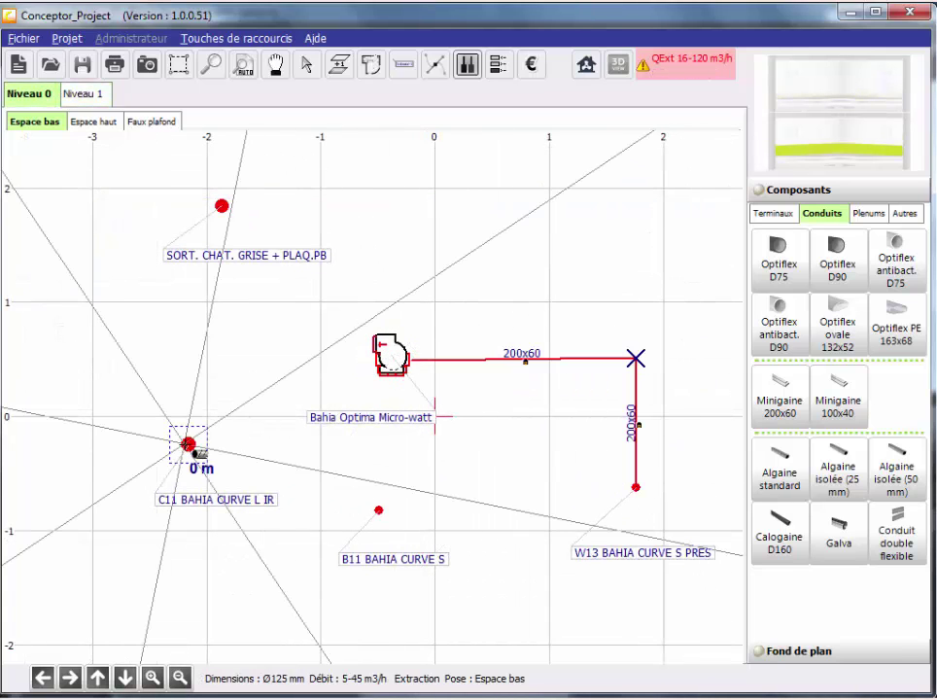
left_click(187, 362)
left_click(391, 362)
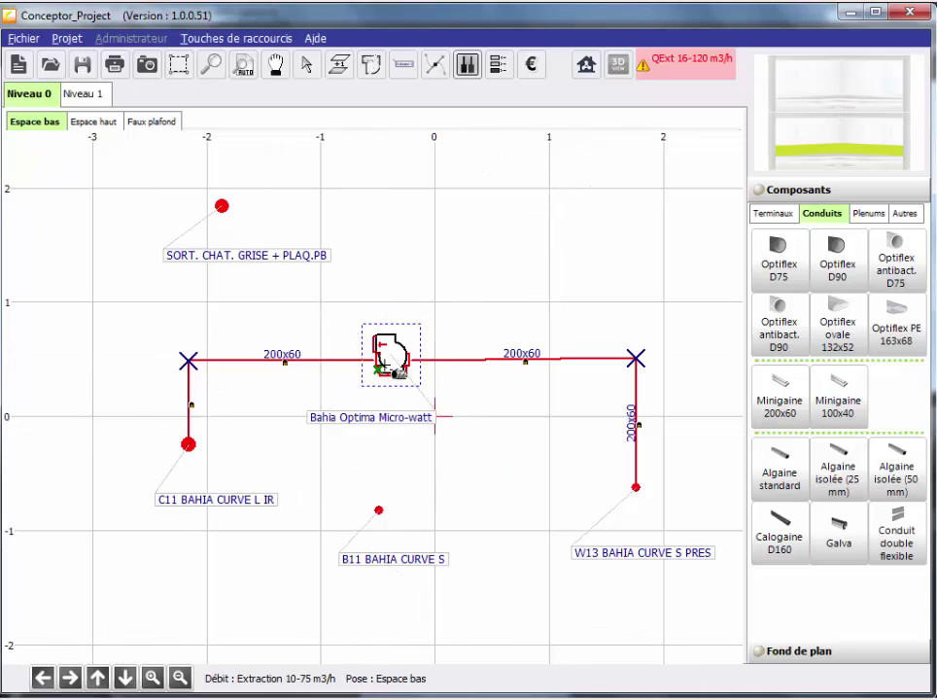
Step: Link the B11 terminal and the SORT. CHAT. GRISE roof outlet directly to the Bahia Optima Micro-watt unit
left_click(389, 517)
left_click(384, 361)
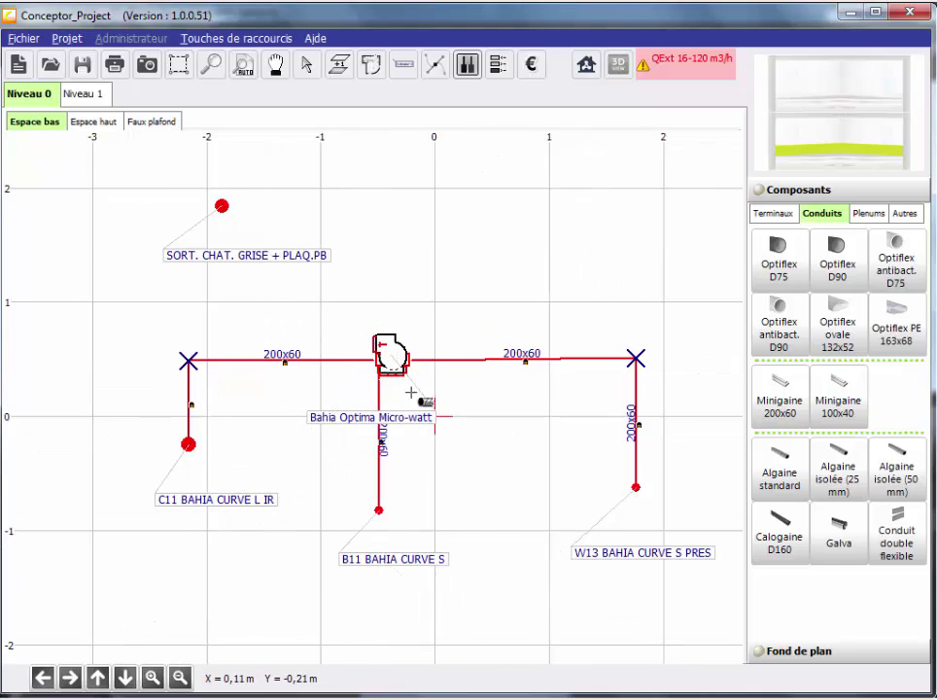
left_click(384, 345)
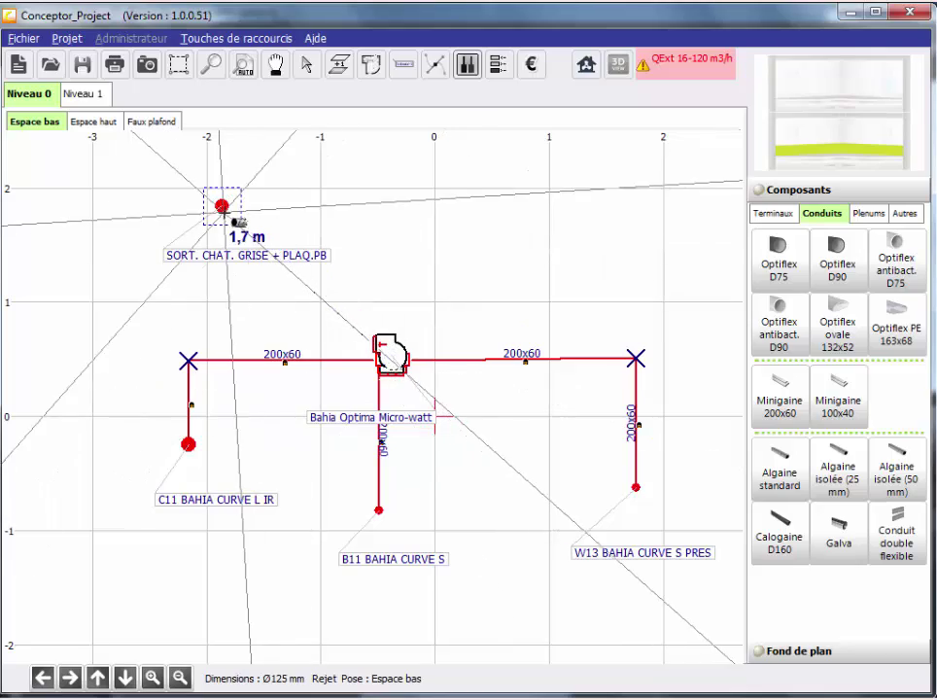
left_click(222, 207)
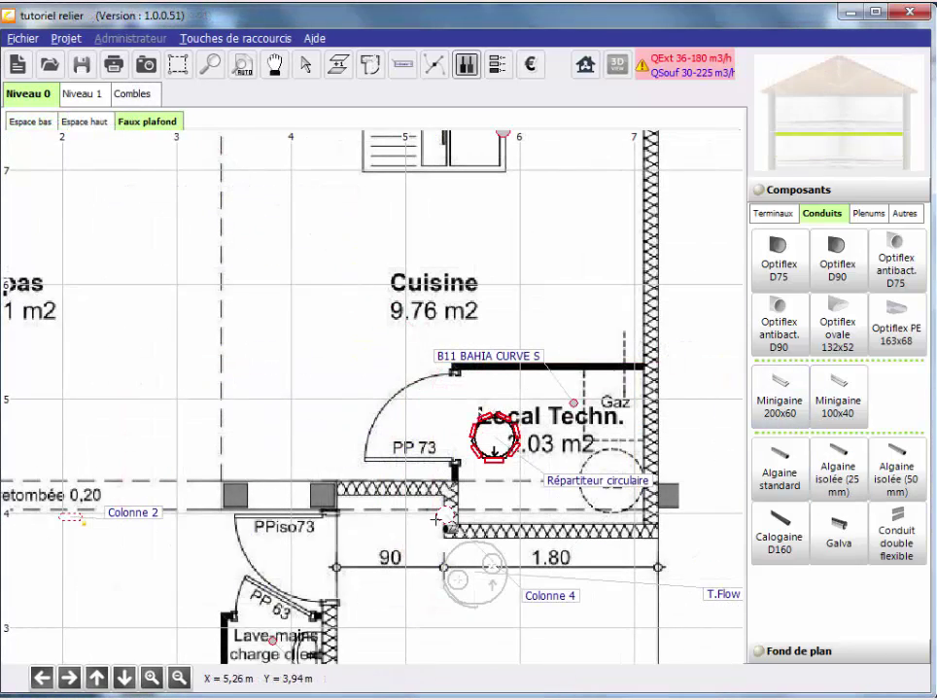
Step: Connect Colonne 4 and the circular distributor's main inlet to the T.Flow unit in the false ceiling
left_click(456, 579)
left_click(494, 458)
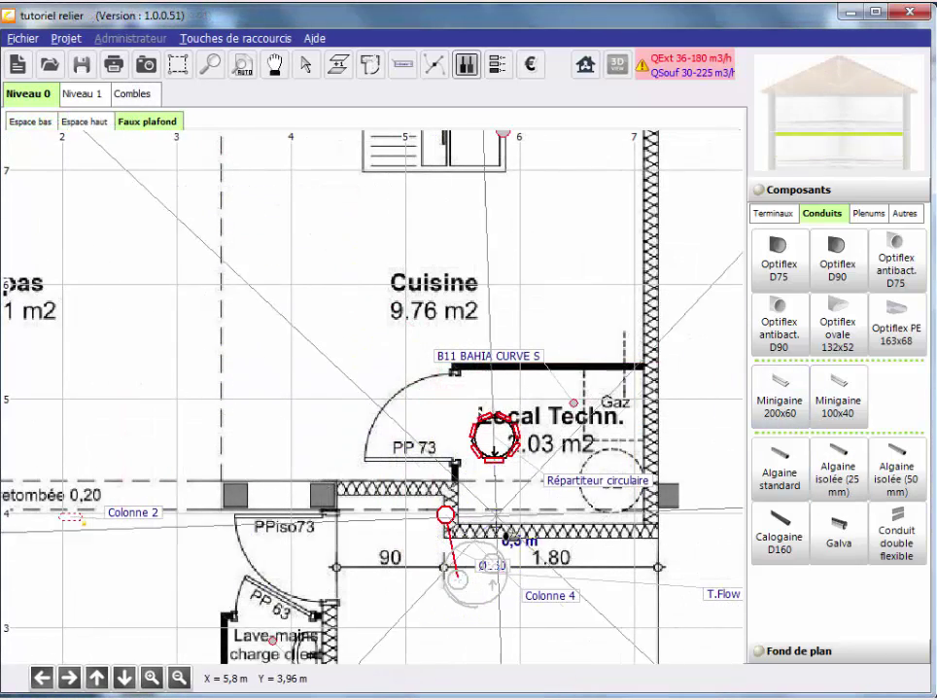
left_click(493, 563)
Step: Connect the B11 BAHIA CURVE S terminal and the kitchen extraction terminal to the circular distributor
left_click(494, 442)
left_click(573, 401)
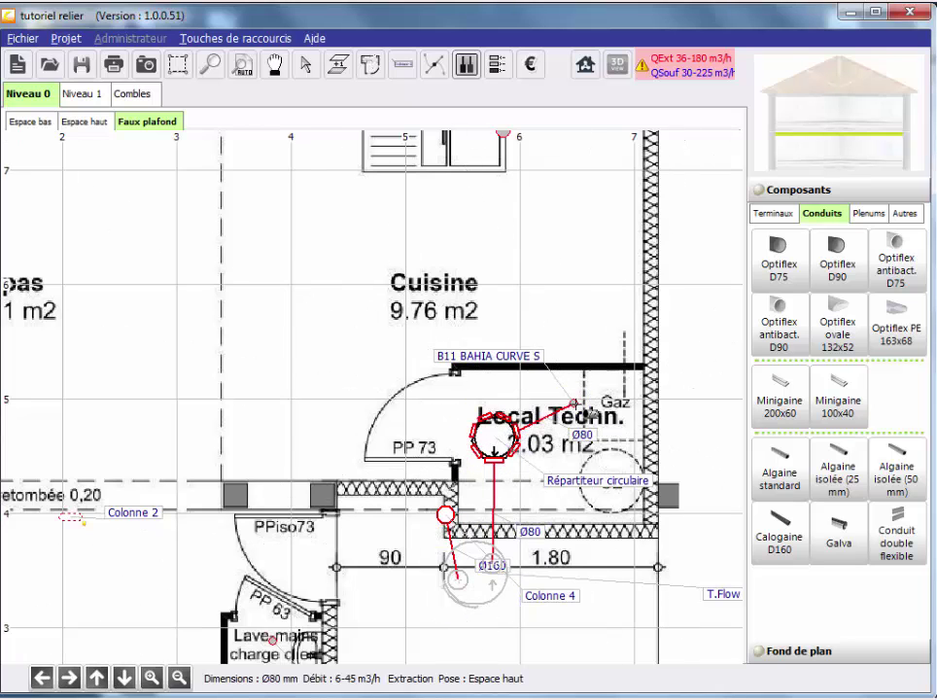
left_click(502, 134)
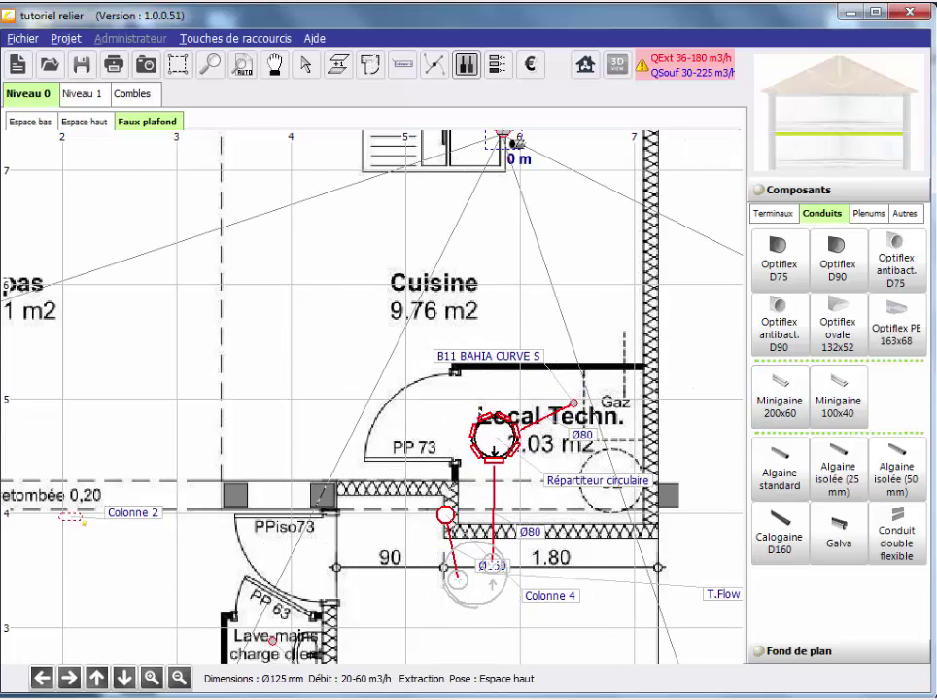
left_click(496, 439)
Step: Run a right-angled 200x60 duct from Colonne 2 to the circular distributor and branch the washbasin room's terminal onto it
left_click(75, 511)
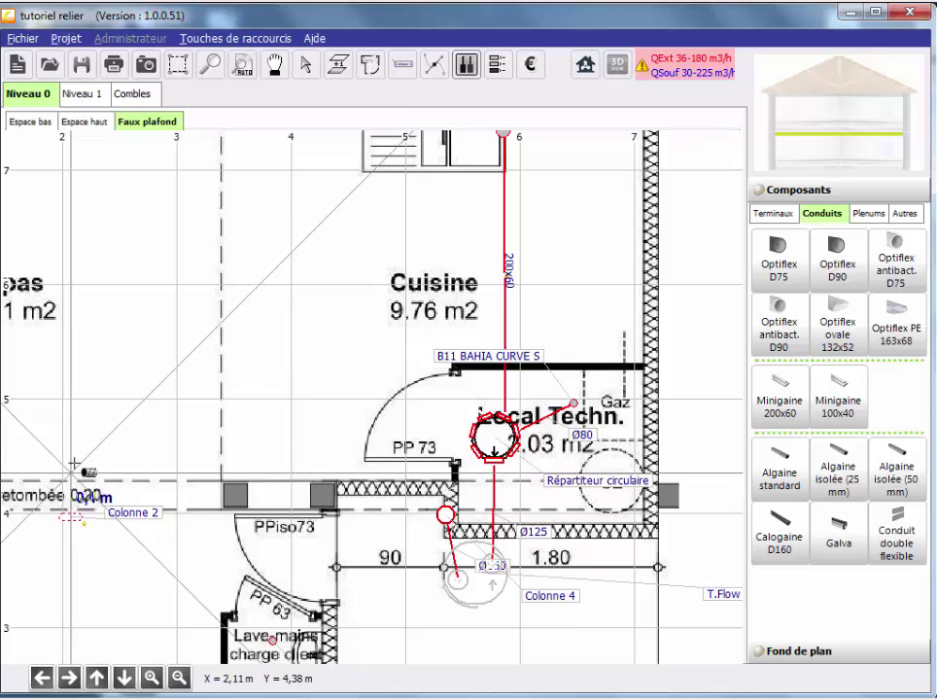
left_click(69, 432)
left_click(478, 433)
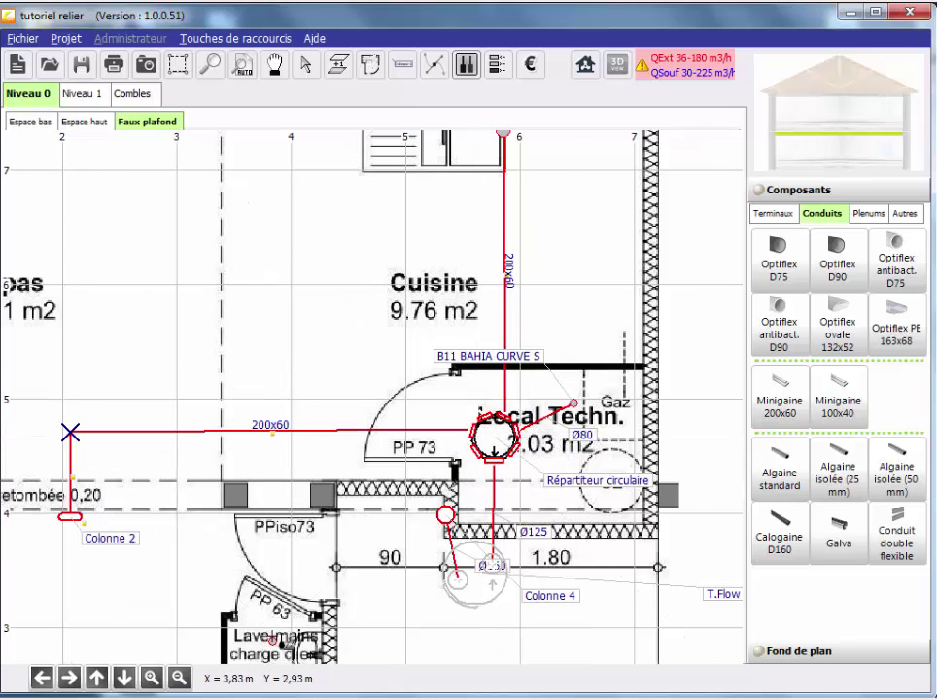
left_click(272, 639)
left_click(273, 431)
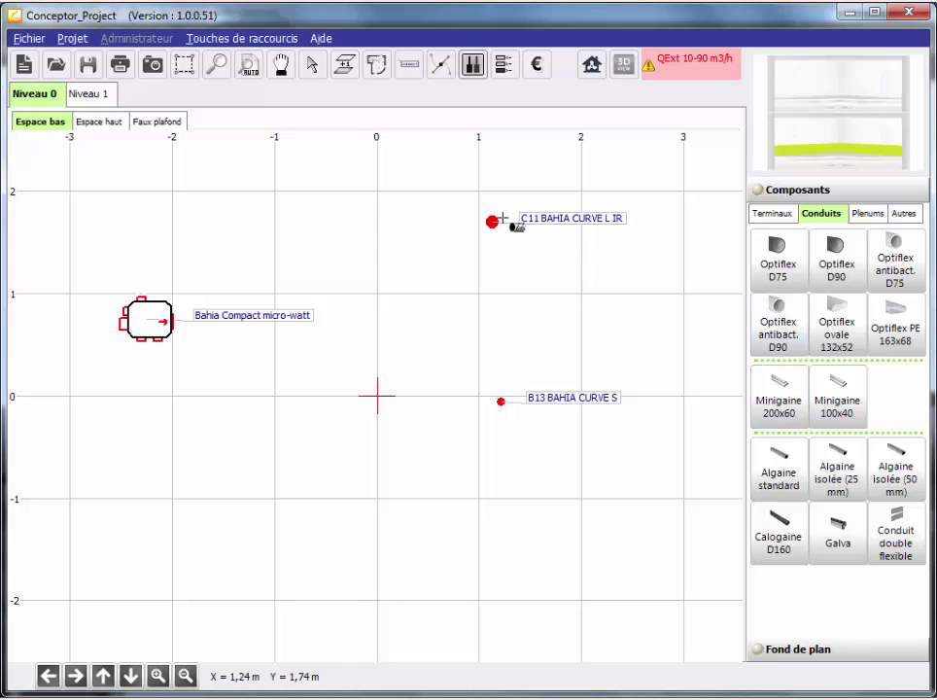
Step: Draw a right-angled 200x60 duct from the C11 BAHIA CURVE L IR terminal to the Bahia Compact micro-watt unit's upper spigot
left_click(493, 220)
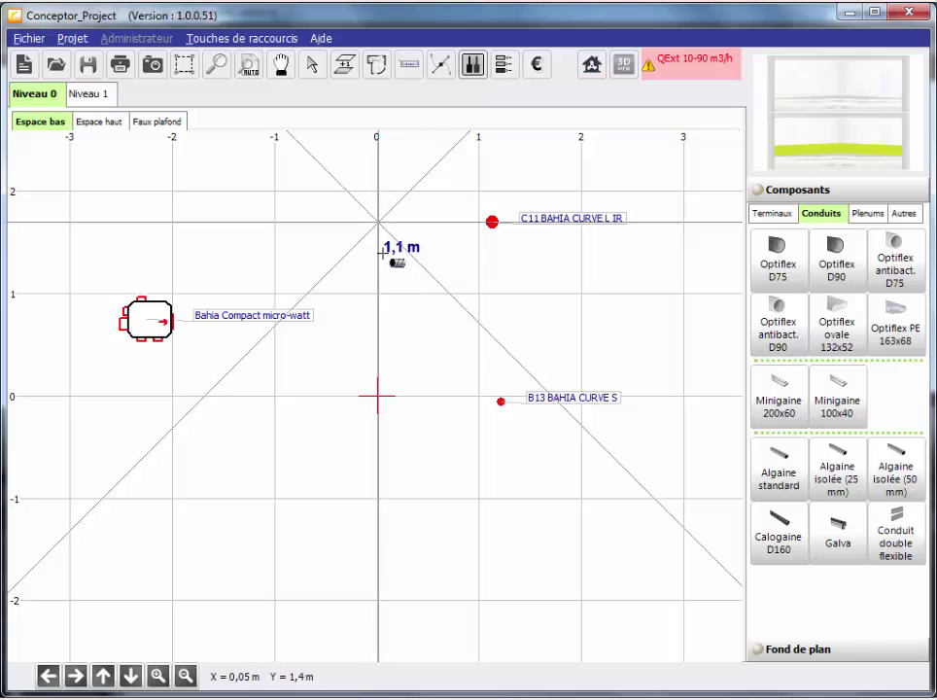
left_click(140, 221)
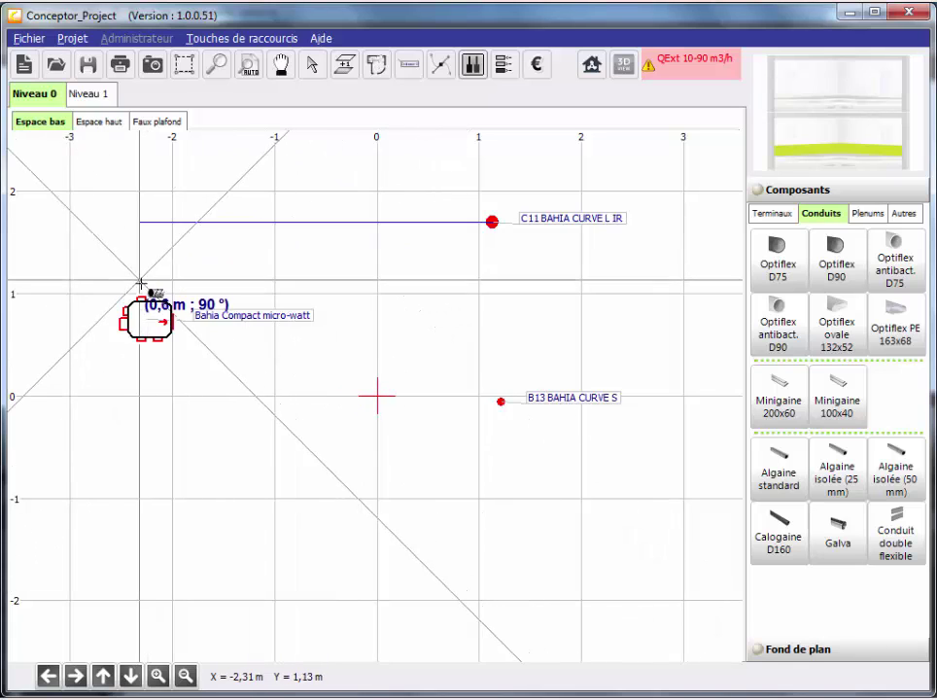
left_click(142, 301)
Step: Route a duct with several bends from the B13 BAHIA CURVE S terminal to a lower spigot of the Bahia Compact micro-watt unit
left_click(501, 398)
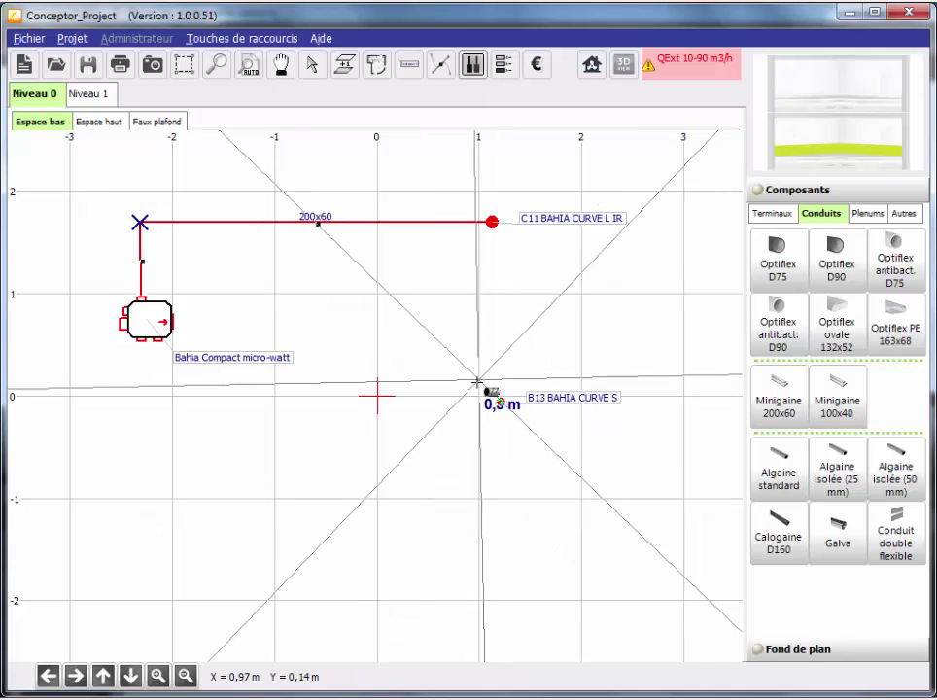
left_click(415, 325)
left_click(255, 321)
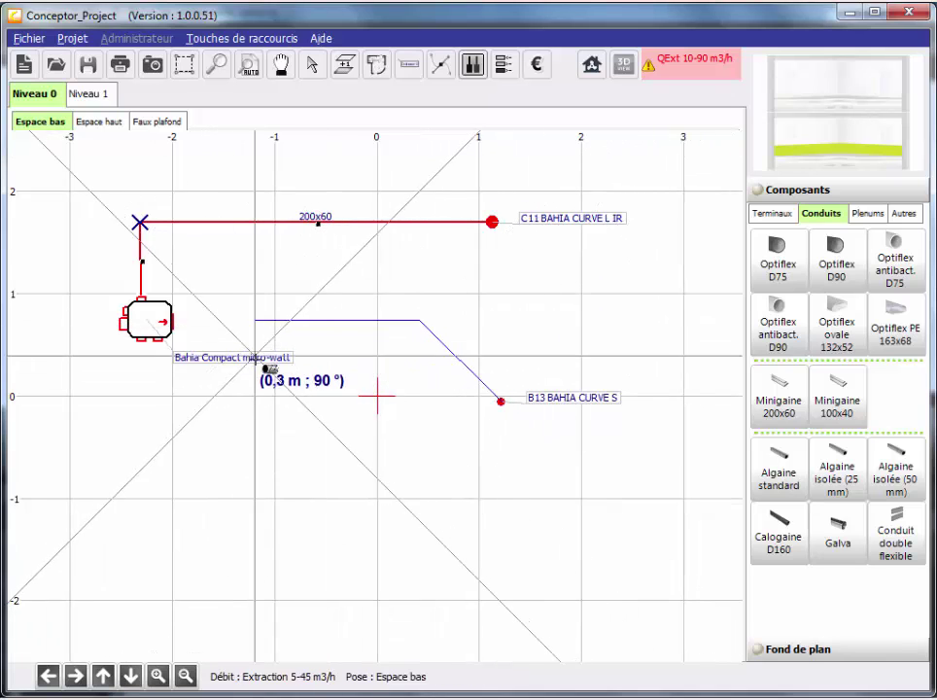
left_click(177, 393)
left_click(158, 393)
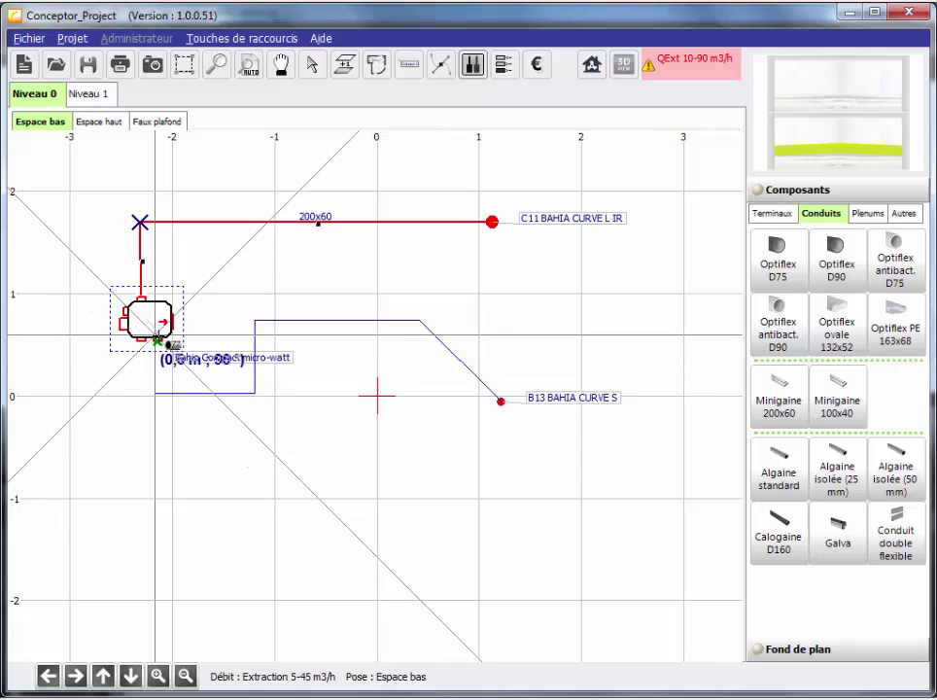
left_click(156, 341)
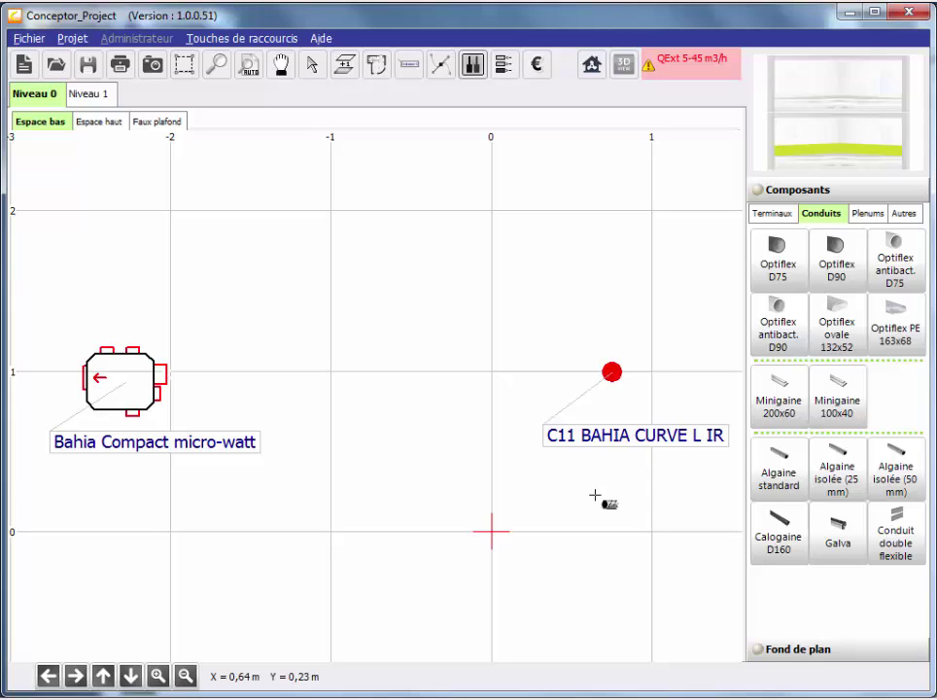
Step: Route a four-segment right-angled duct from the C11 BAHIA CURVE L IR terminal around to an upper spigot of the Bahia Compact micro-watt unit
left_click(612, 372)
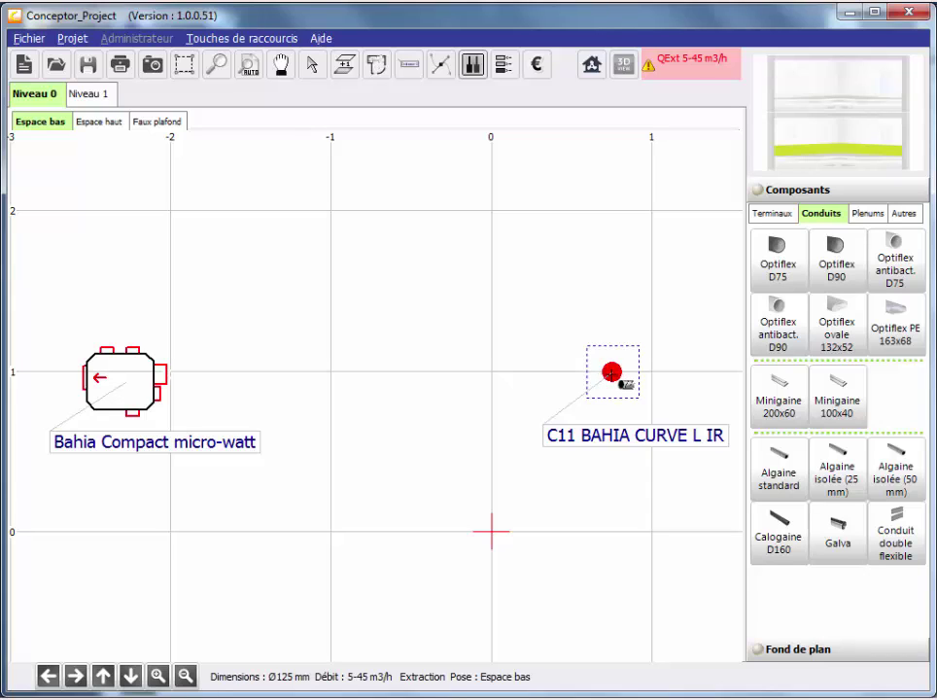
left_click(611, 372)
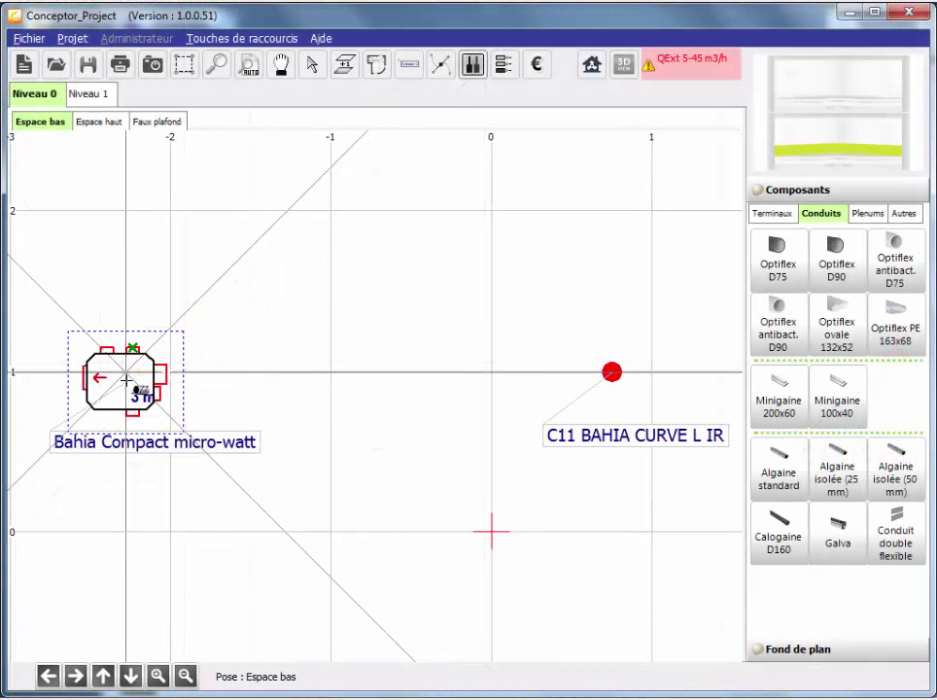
left_click(220, 381)
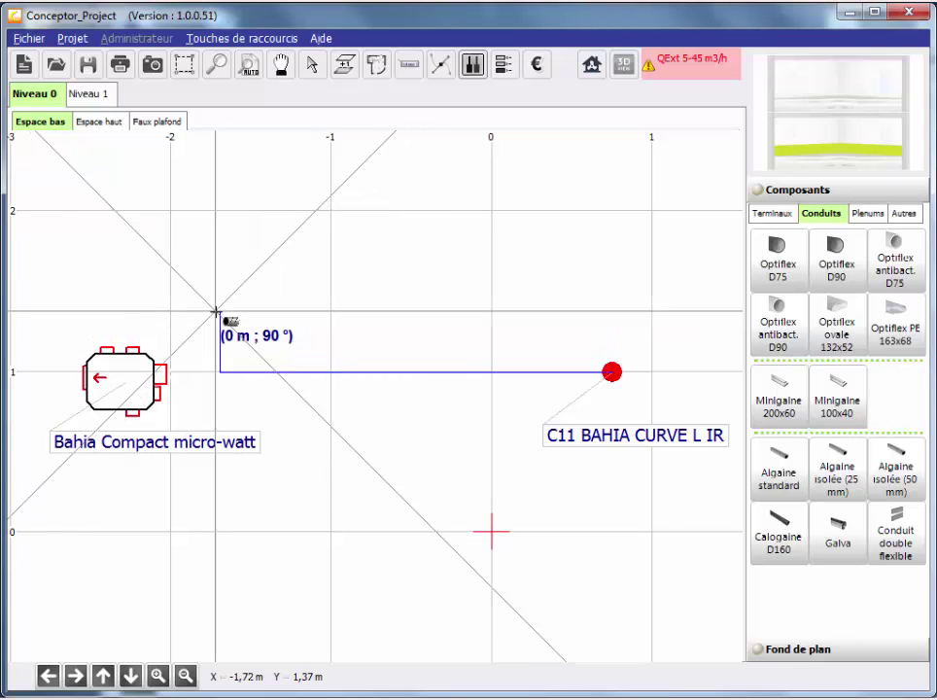
left_click(129, 311)
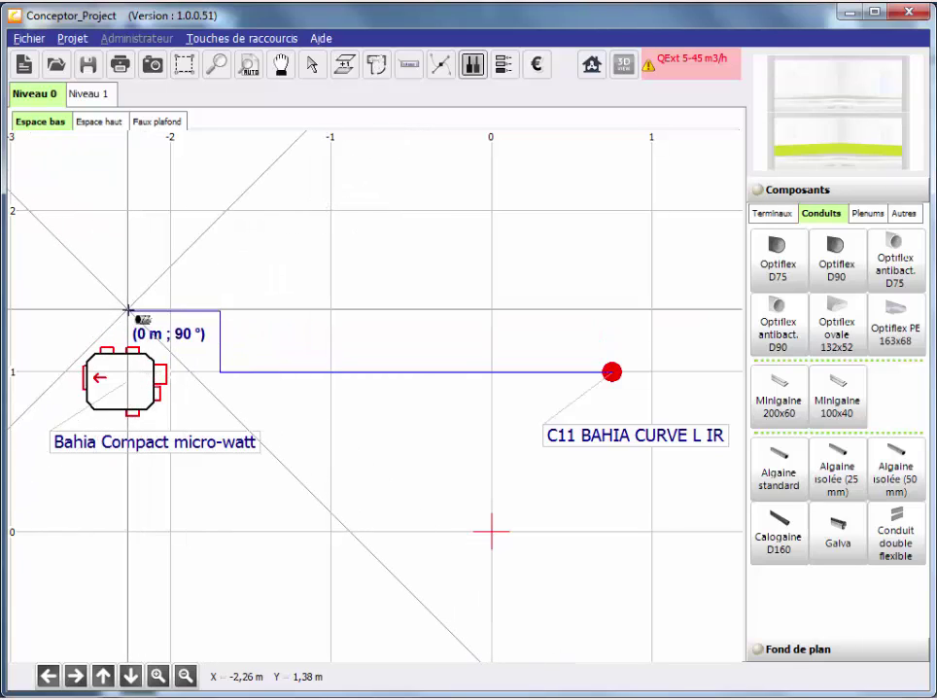
left_click(141, 366)
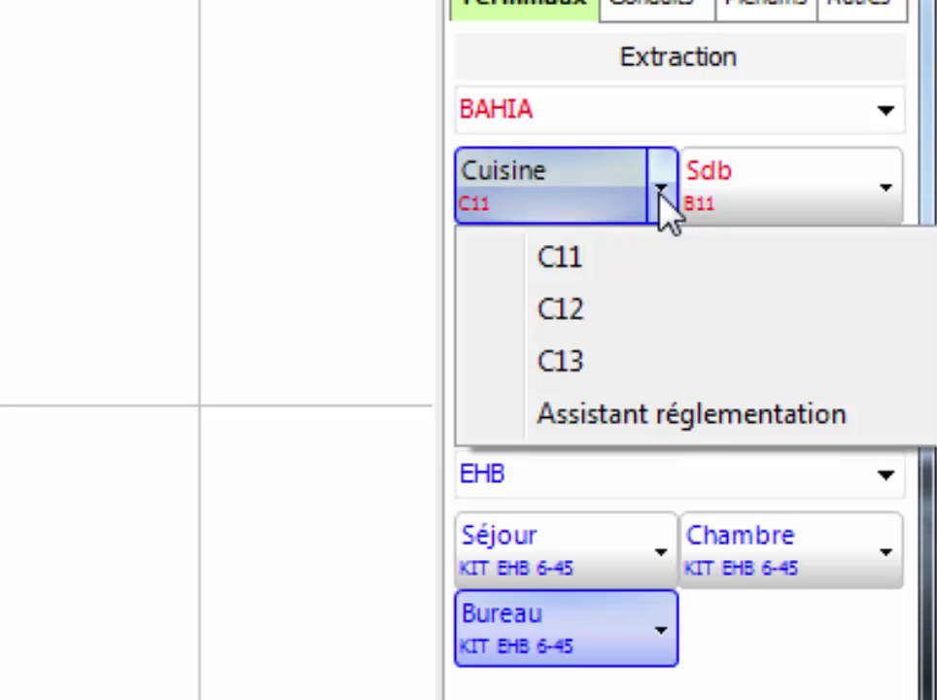
Step: Use the regulation assistant for the kitchen terminal with dwelling type F4 (WC commun avec SdB) and place a C13 BAHIA CURVE L IR
left_click(697, 416)
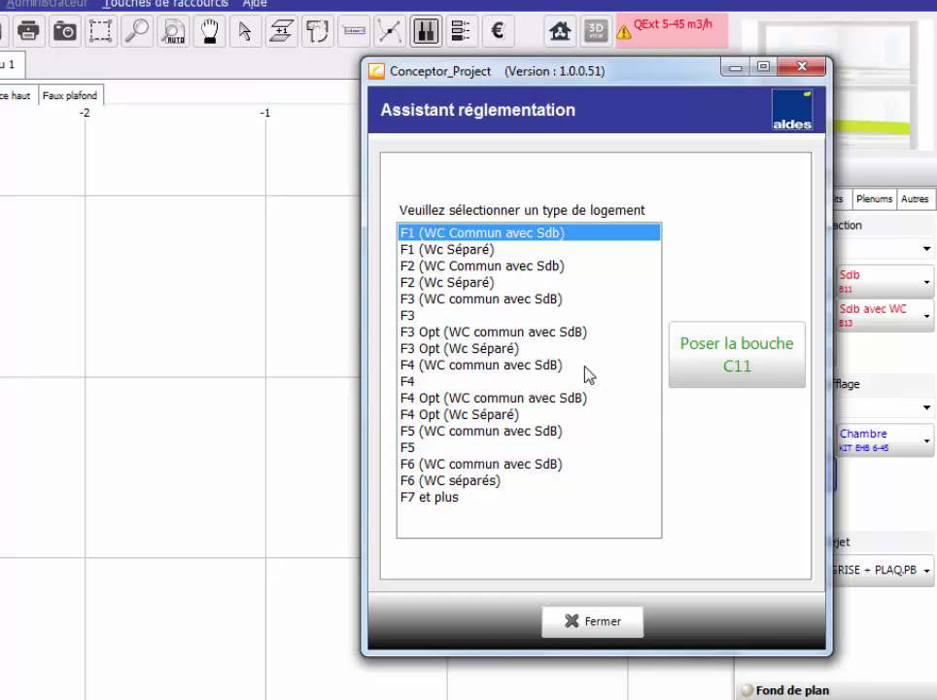
left_click(534, 367)
left_click(620, 632)
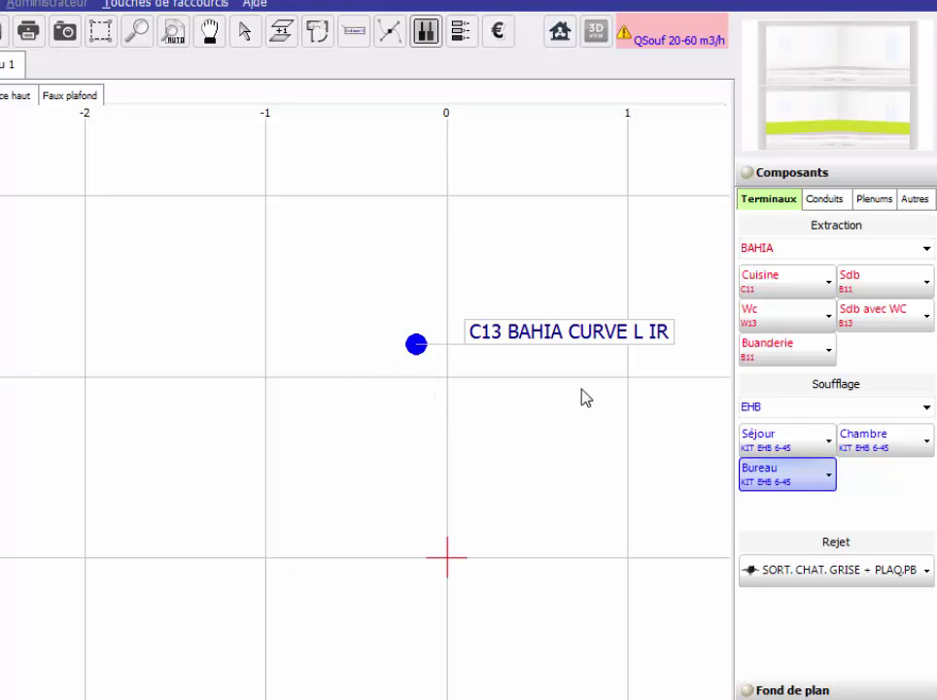
Step: Place a B13 BAHIA CURVE S extraction terminal for the bathroom with WC below the C13 terminal
left_click(926, 316)
left_click(926, 350)
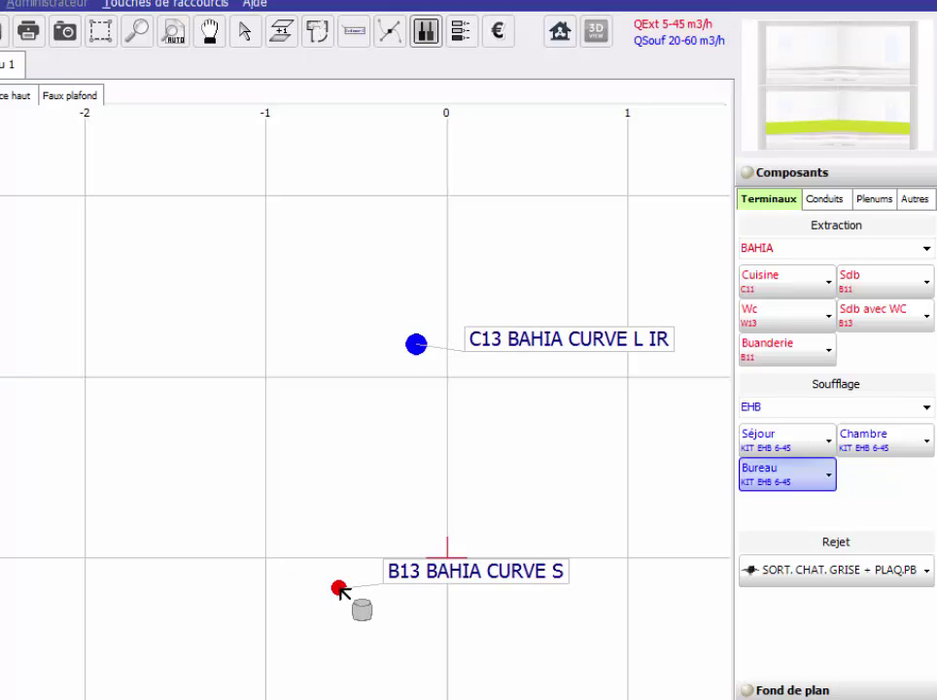
left_click(340, 589)
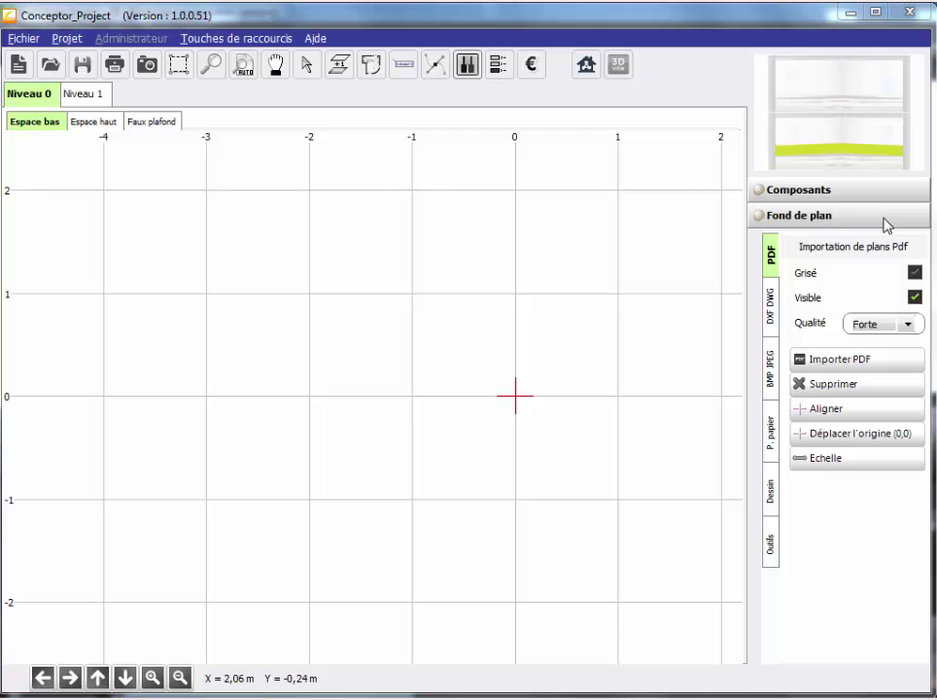
Step: Import the floor plan image as the background of Niveau 0 and continue to its scaling
left_click(772, 374)
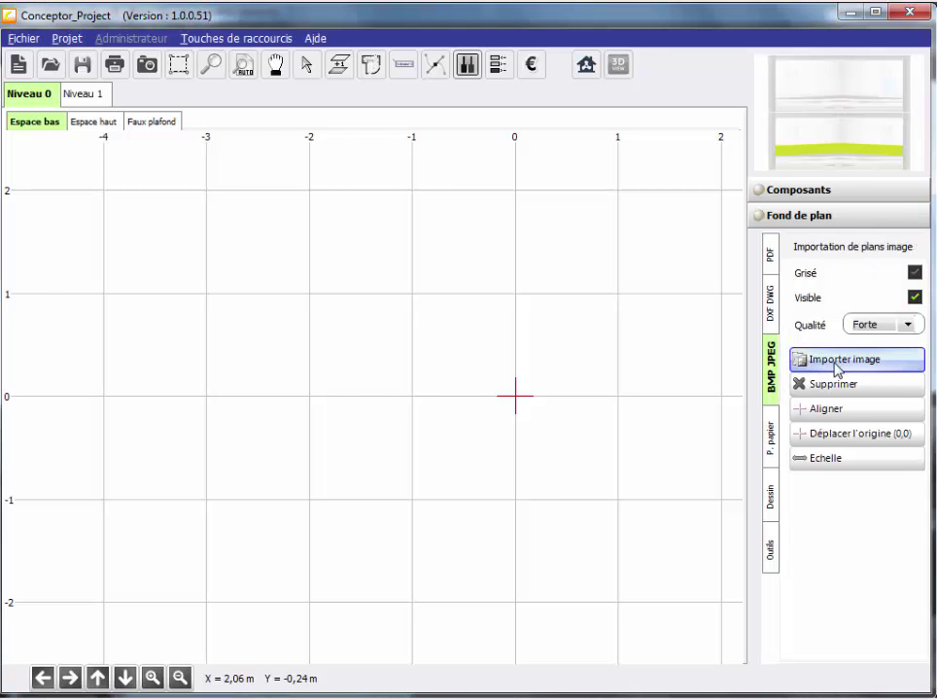
left_click(836, 360)
left_click(383, 192)
double_click(383, 192)
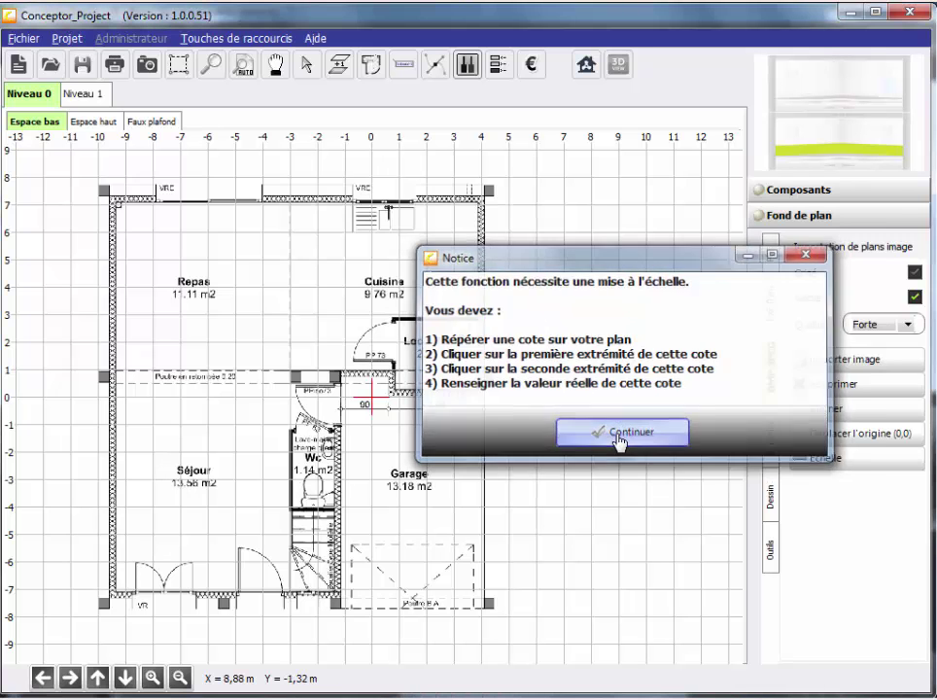
left_click(619, 440)
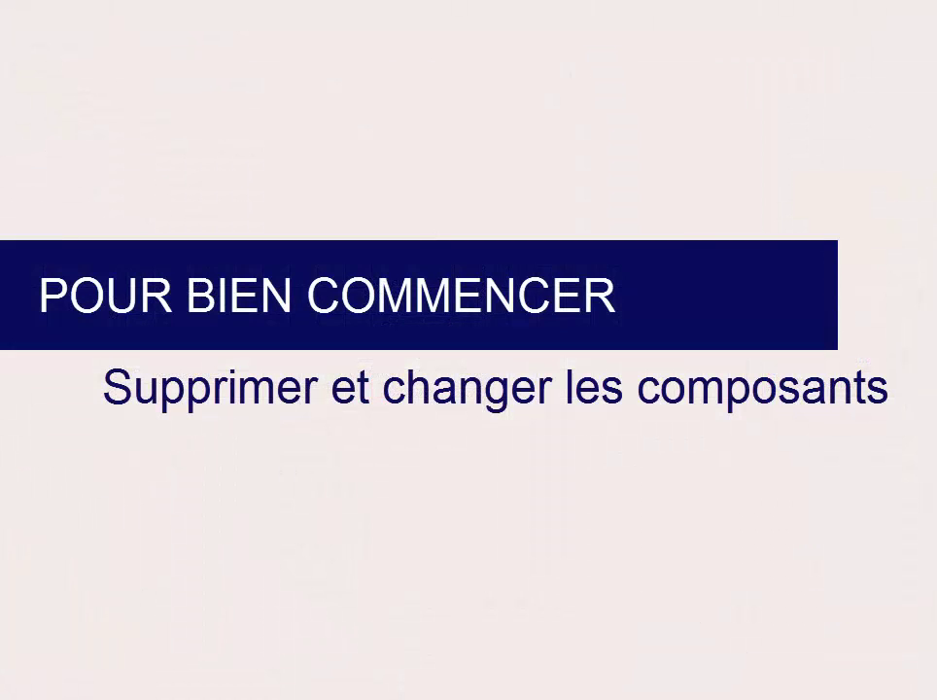